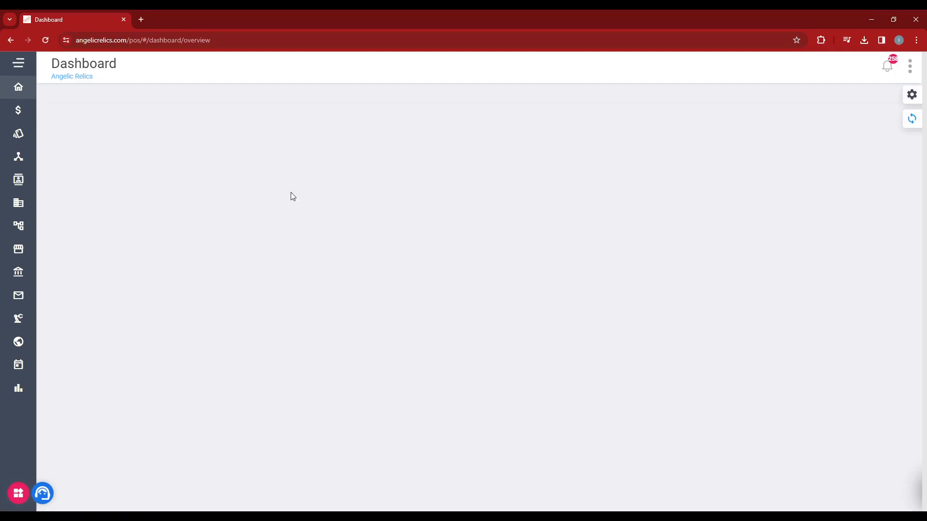
- Open the inventory's appraisals list and start creating a new appraisal
{"action": "left_click", "coordinate": [24, 64]}
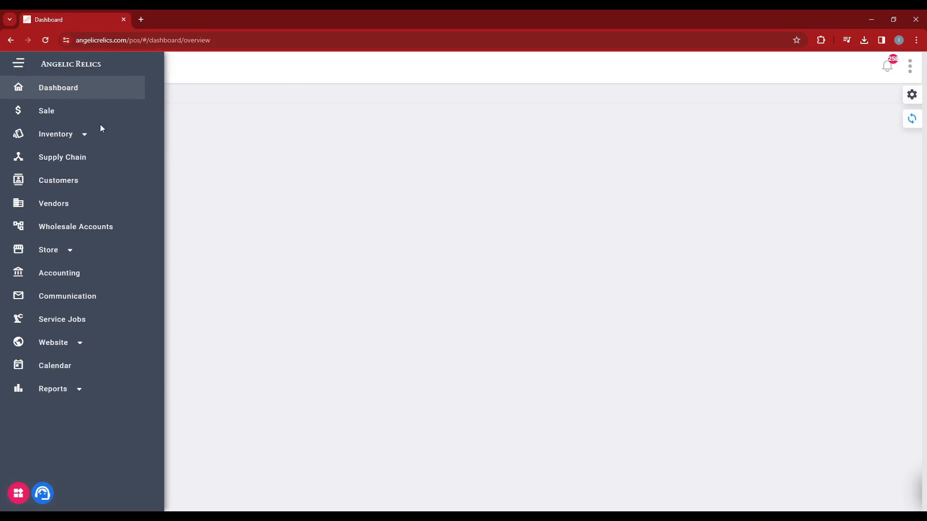
{"action": "left_click", "coordinate": [80, 135]}
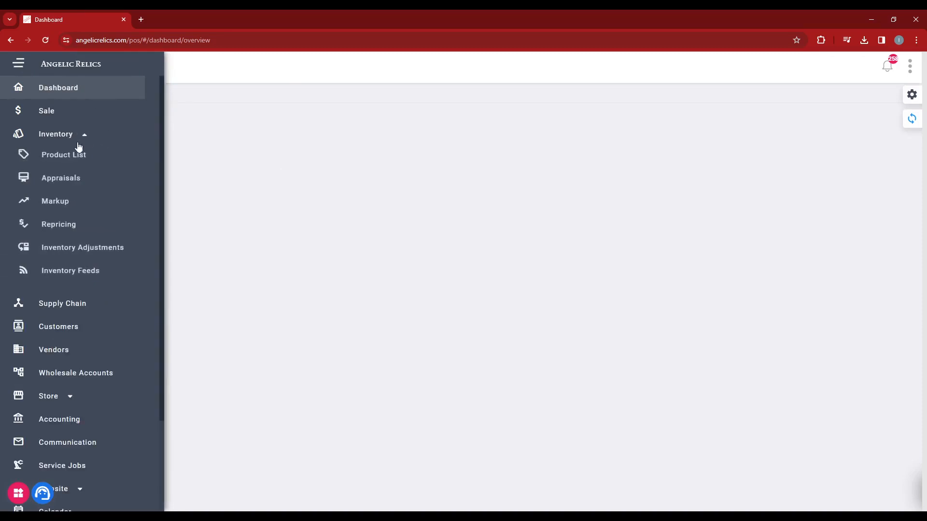
{"action": "left_click", "coordinate": [71, 178]}
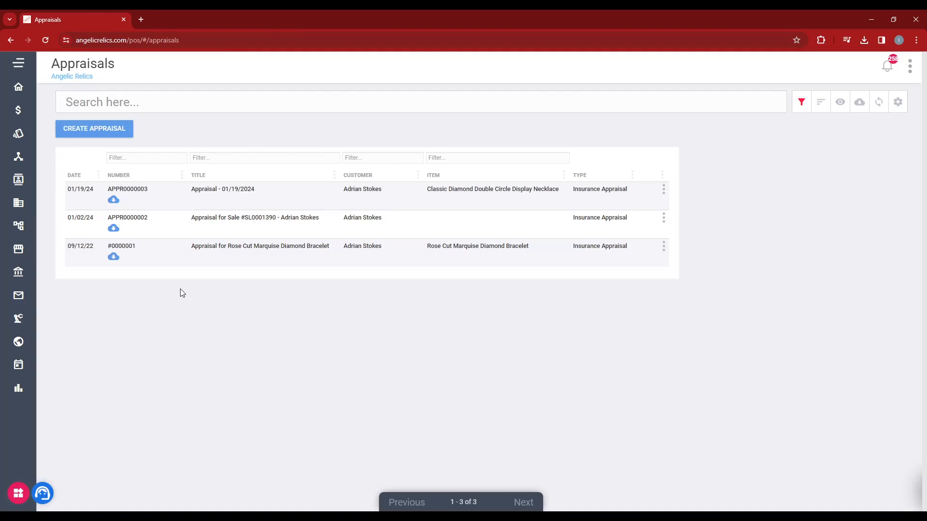
{"action": "left_click", "coordinate": [121, 131]}
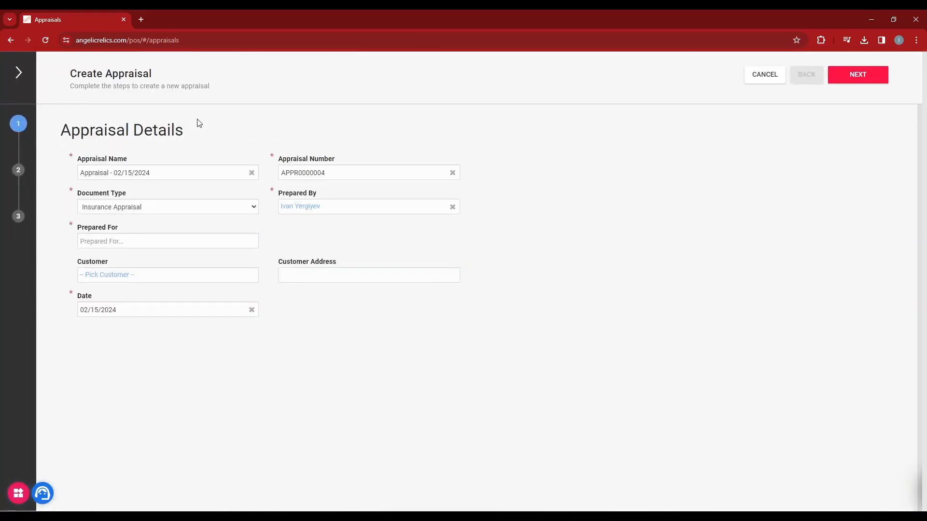
- Enter "Testing" as who the appraisal is prepared for and use Insurance Appraisal as the document type
{"action": "left_click", "coordinate": [117, 244]}
{"action": "type", "text": "T"}
{"action": "key", "text": "BackSpace"}
{"action": "type", "text": "Testing"}
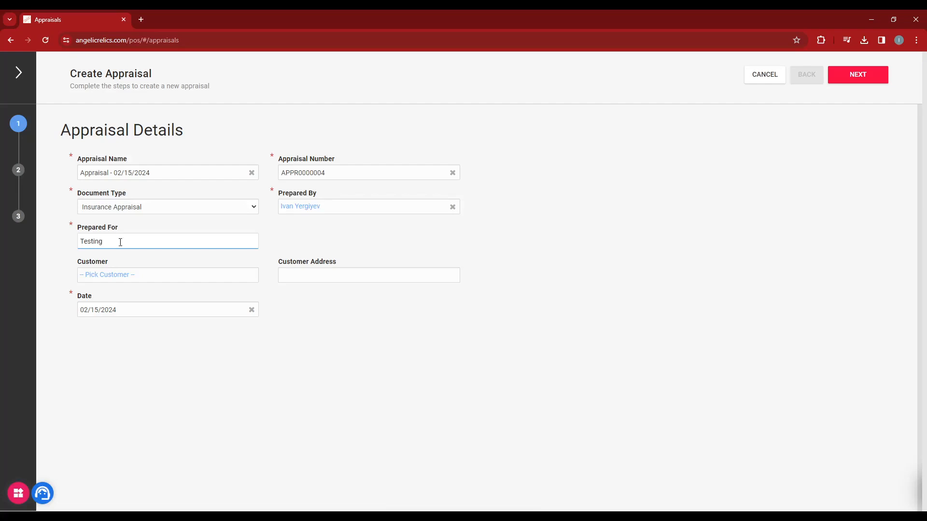
{"action": "left_click", "coordinate": [171, 206]}
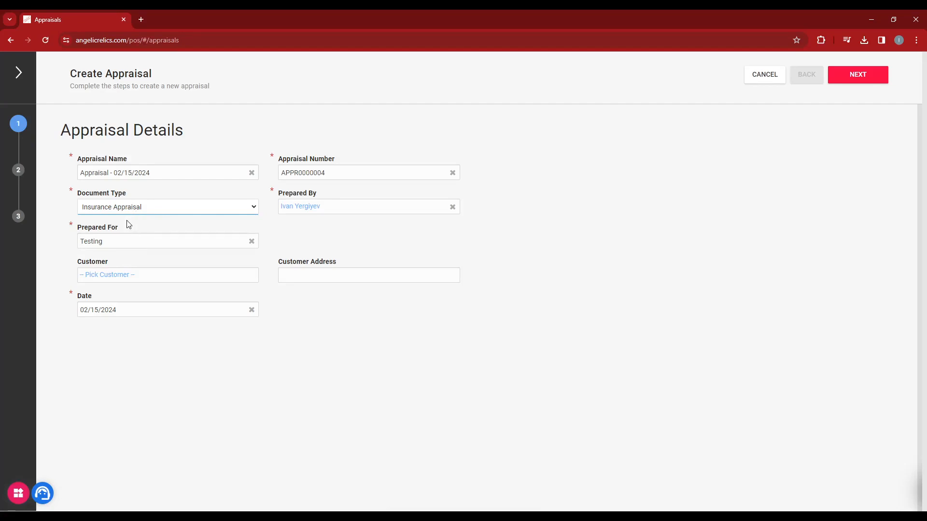
- Assign the first listed customer to the appraisal and continue to product selection
{"action": "left_click", "coordinate": [125, 271]}
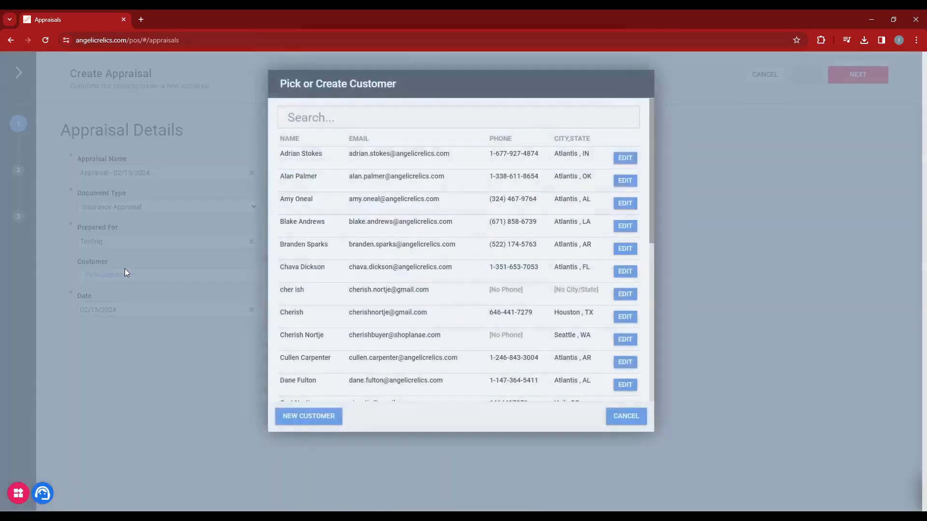
{"action": "left_click", "coordinate": [352, 157]}
{"action": "left_click", "coordinate": [861, 77]}
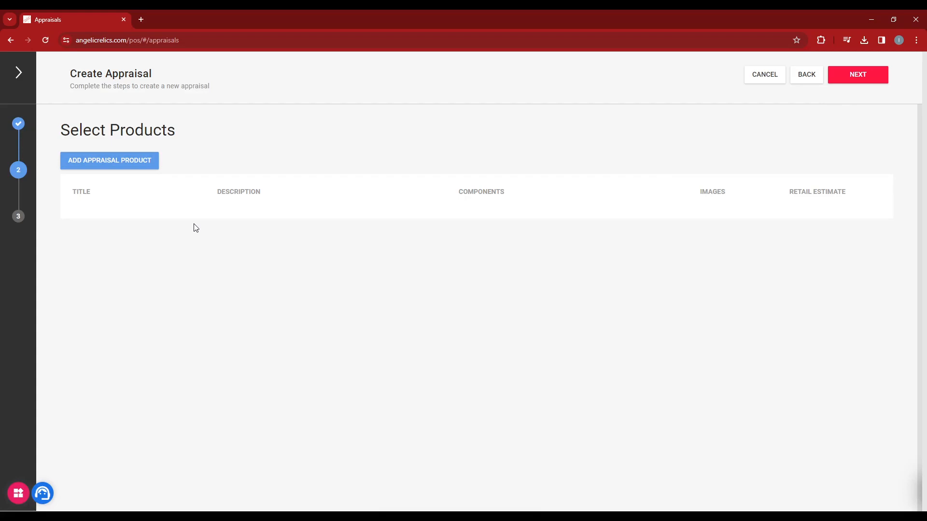
- Add the Classic Diamond Ring Display product ECN3228-C-17 and start the description builder with product type Necklace
{"action": "left_click", "coordinate": [140, 160]}
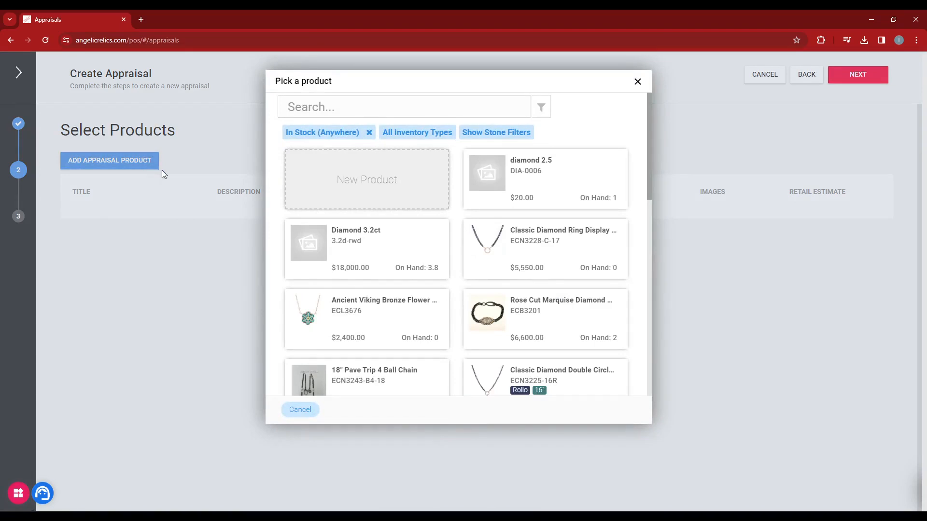
{"action": "left_click", "coordinate": [552, 255]}
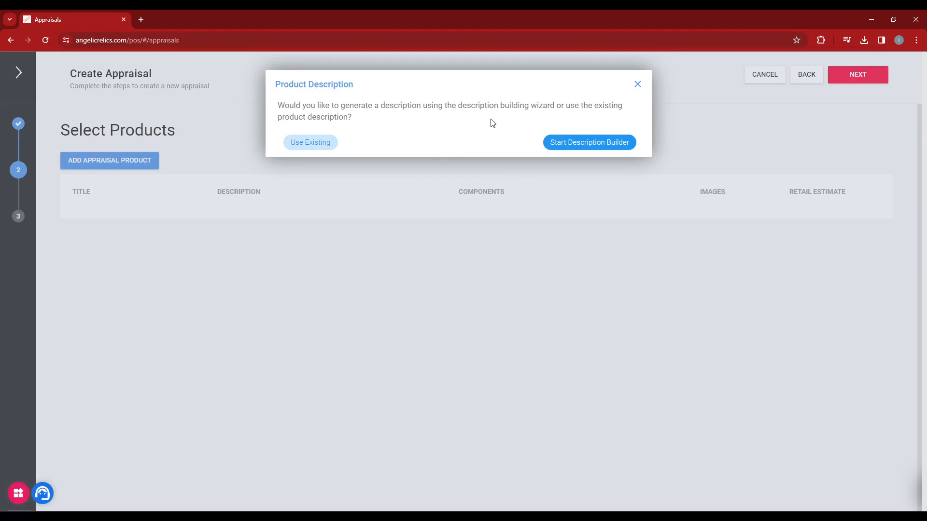
{"action": "left_click", "coordinate": [571, 143]}
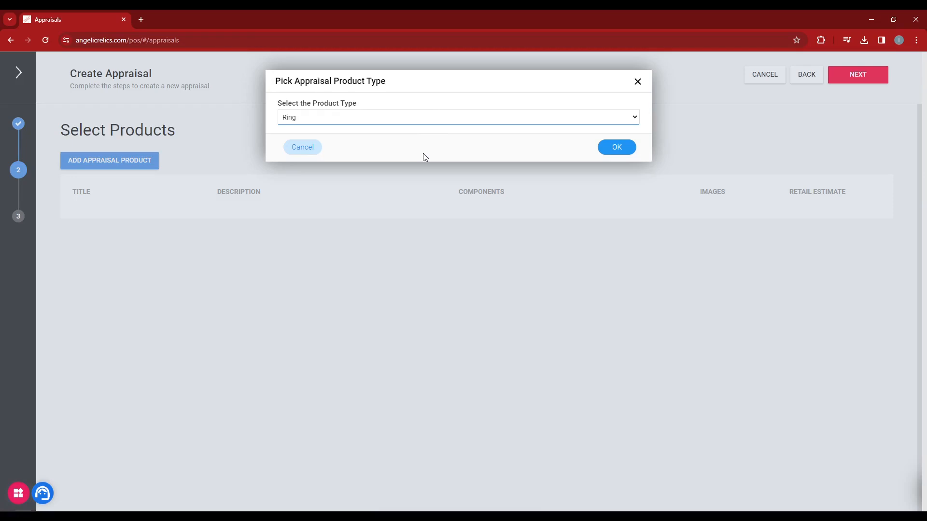
{"action": "key", "text": "Down"}
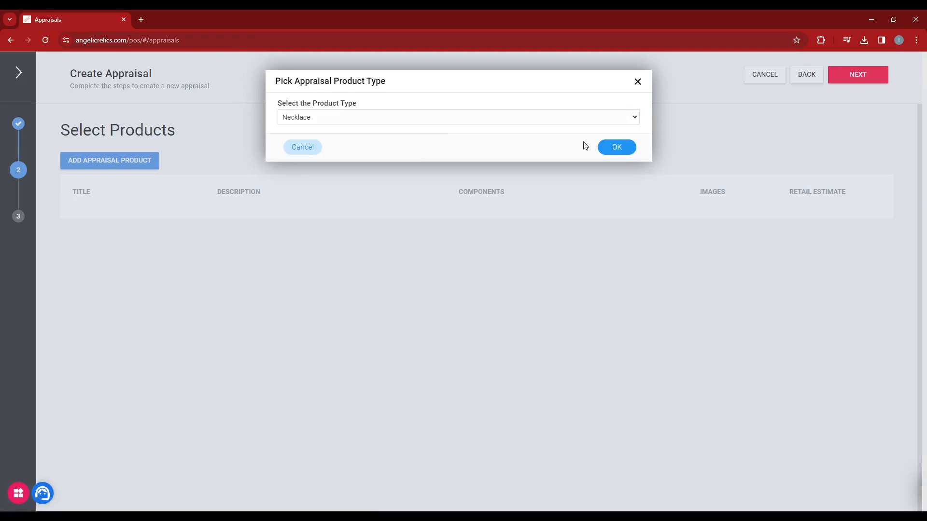
{"action": "left_click", "coordinate": [616, 150]}
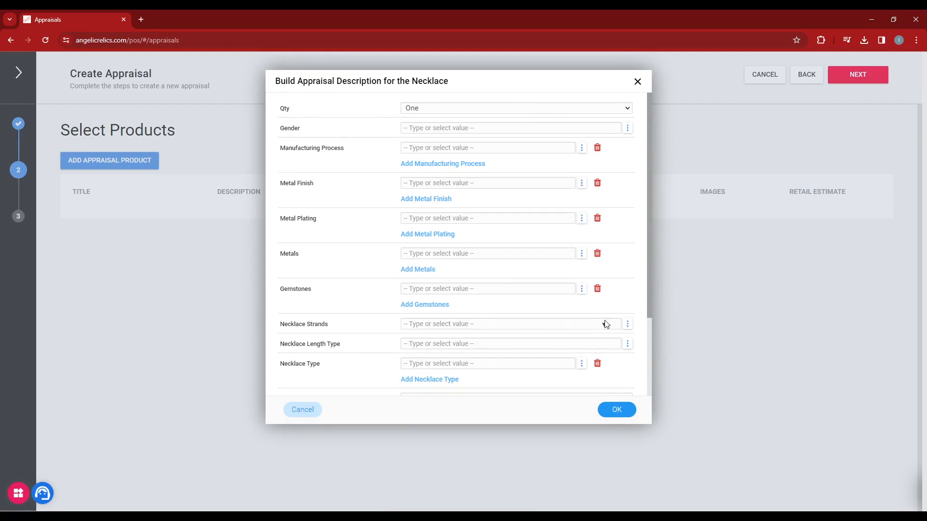
- Build the necklace's appraisal description with gender Lady's and metal 8KY
{"action": "left_click", "coordinate": [508, 129]}
{"action": "left_click", "coordinate": [495, 149]}
{"action": "left_click", "coordinate": [515, 254]}
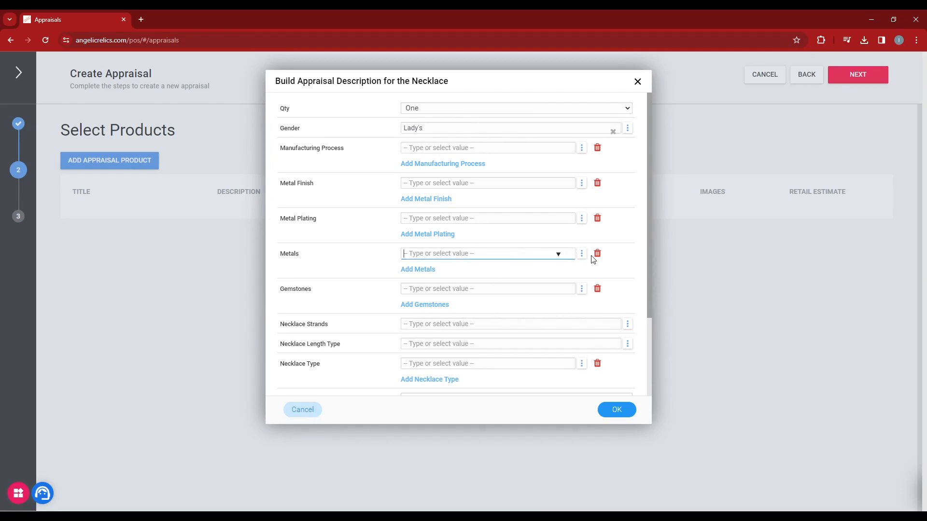
{"action": "left_click", "coordinate": [572, 274]}
{"action": "scroll", "coordinate": [497, 287], "scroll_direction": "down", "scroll_amount": 1}
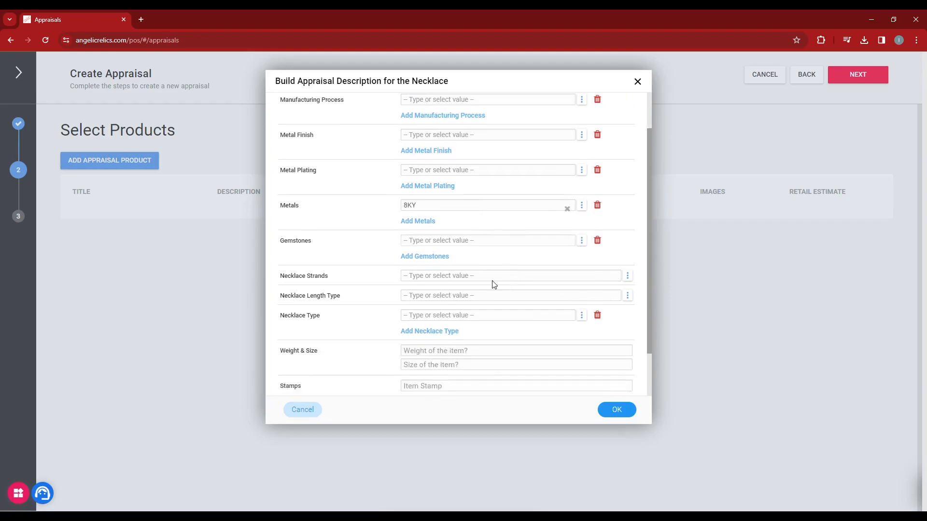
{"action": "scroll", "coordinate": [505, 300], "scroll_direction": "down", "scroll_amount": 1}
{"action": "scroll", "coordinate": [461, 377], "scroll_direction": "up", "scroll_amount": 2}
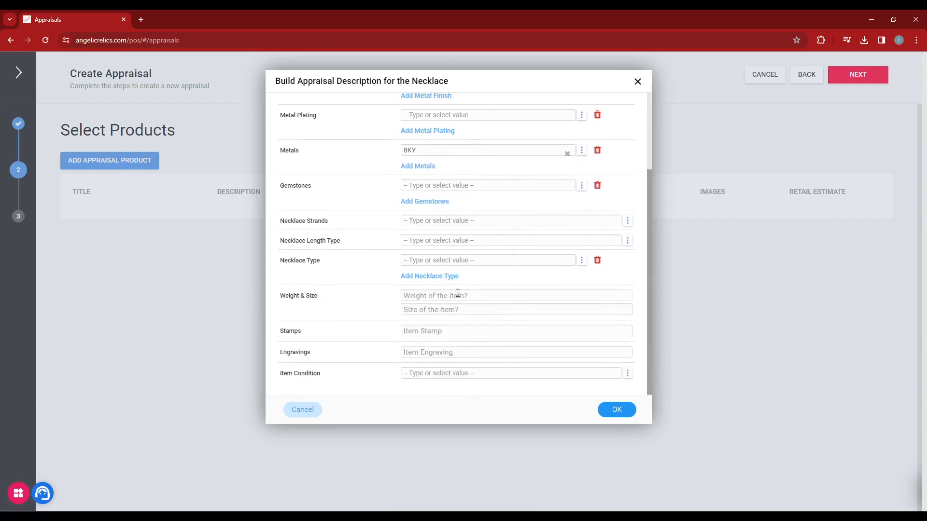
{"action": "left_click", "coordinate": [617, 411]}
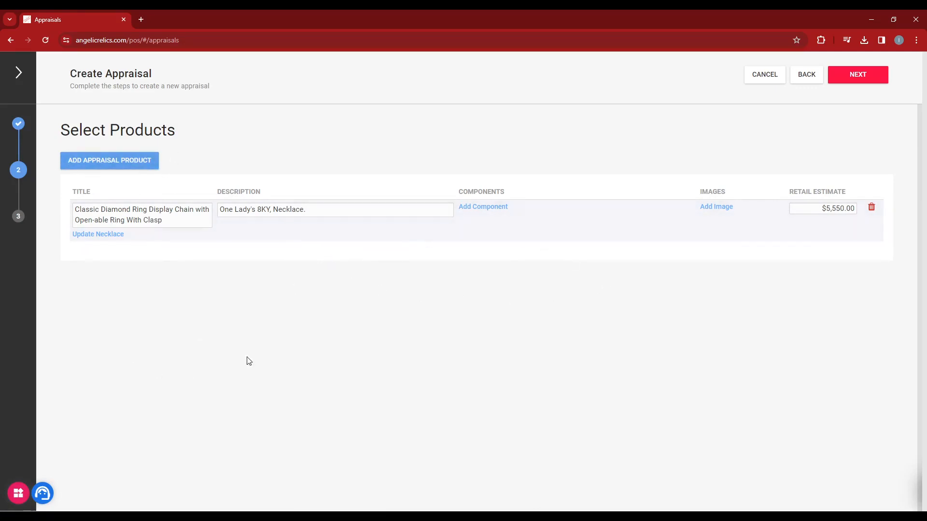
- Proceed to the certificate, review its full contents and complete the appraisal
{"action": "left_click", "coordinate": [845, 78]}
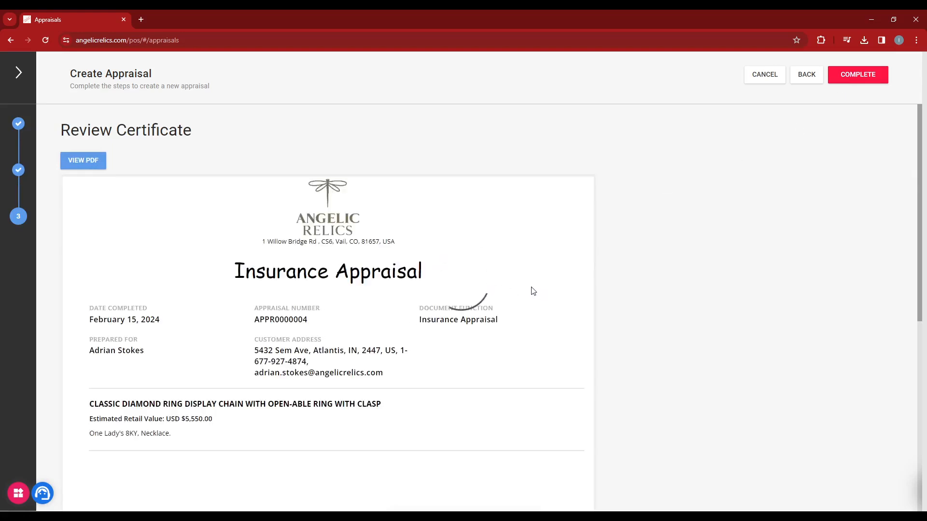
{"action": "scroll", "coordinate": [503, 270], "scroll_direction": "down", "scroll_amount": 1}
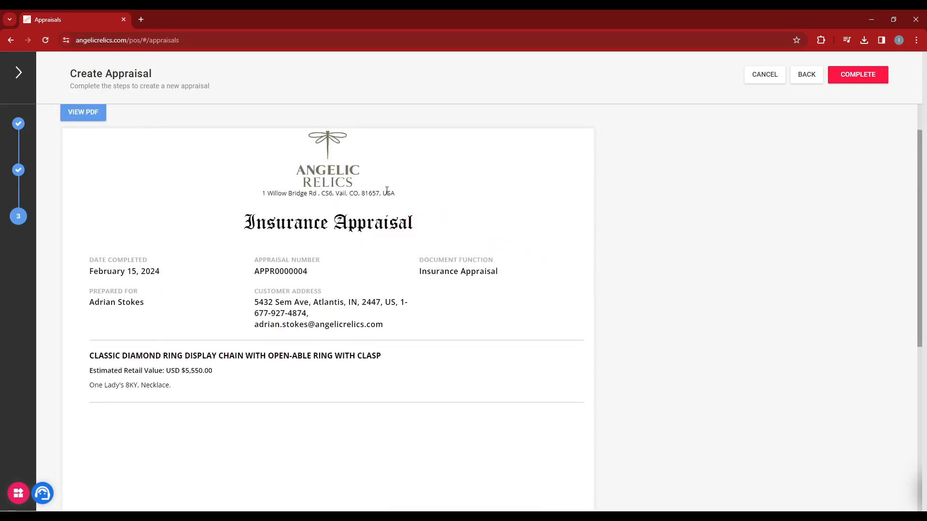
{"action": "scroll", "coordinate": [281, 167], "scroll_direction": "down", "scroll_amount": 6}
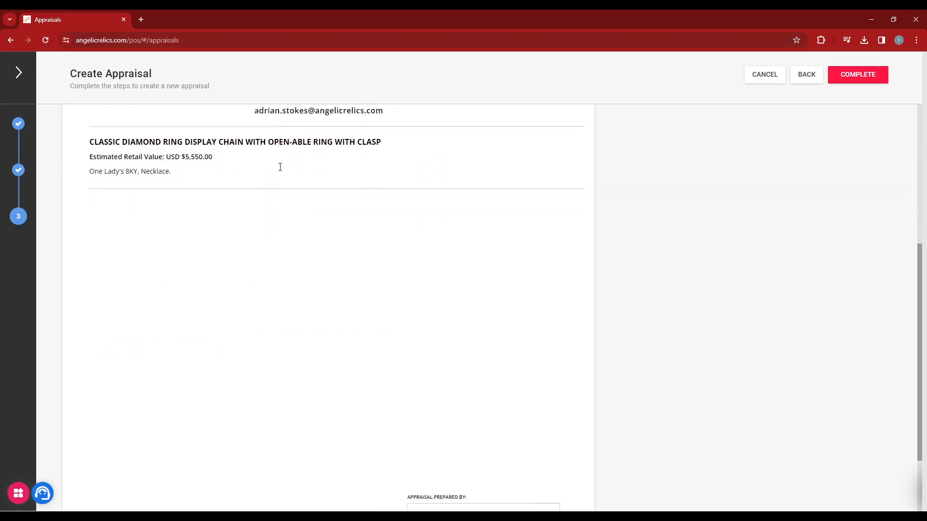
{"action": "scroll", "coordinate": [390, 309], "scroll_direction": "up", "scroll_amount": 8}
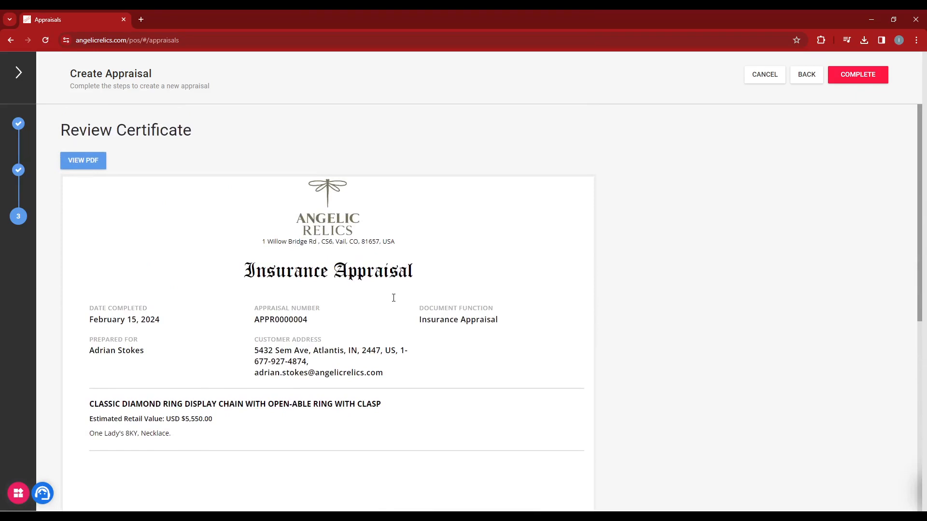
{"action": "left_click", "coordinate": [866, 77]}
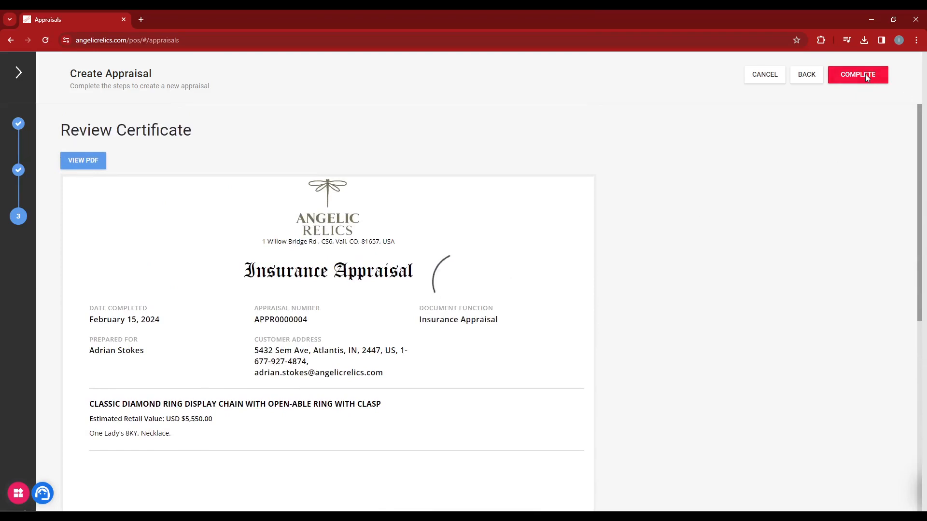